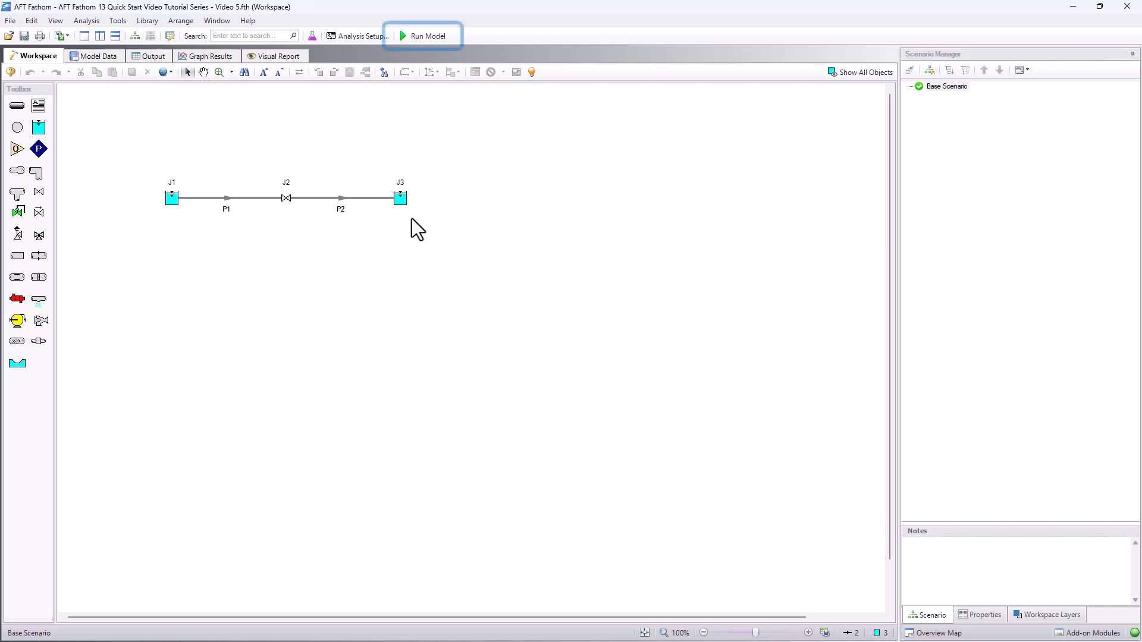
- Run the model and start a Quick and Simple profile graph from the graph results
click(425, 41)
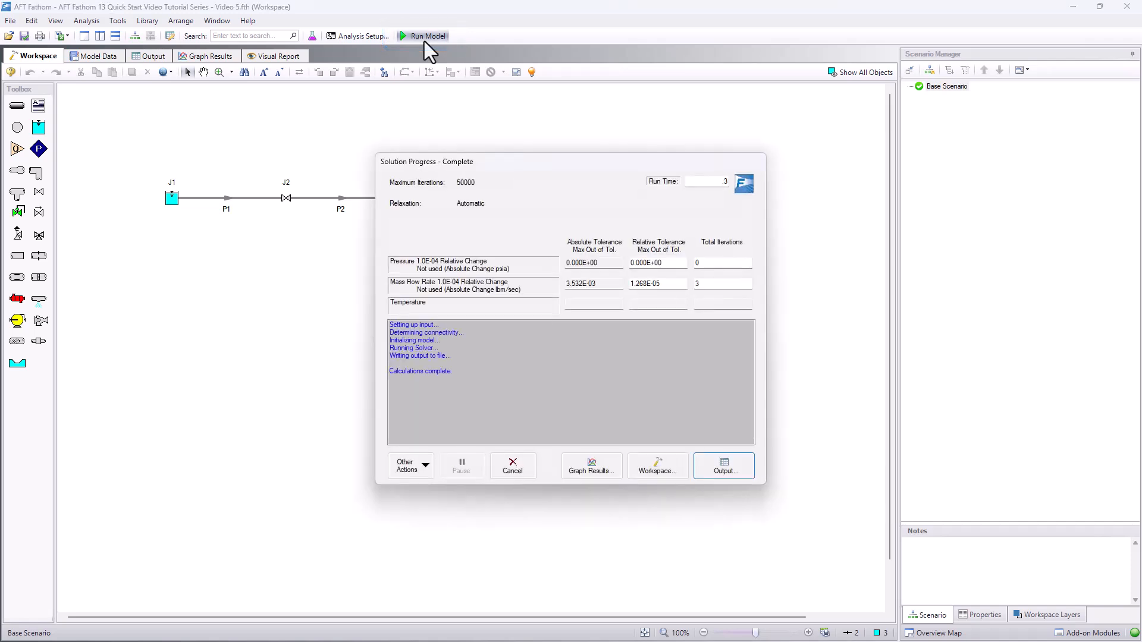
click(614, 469)
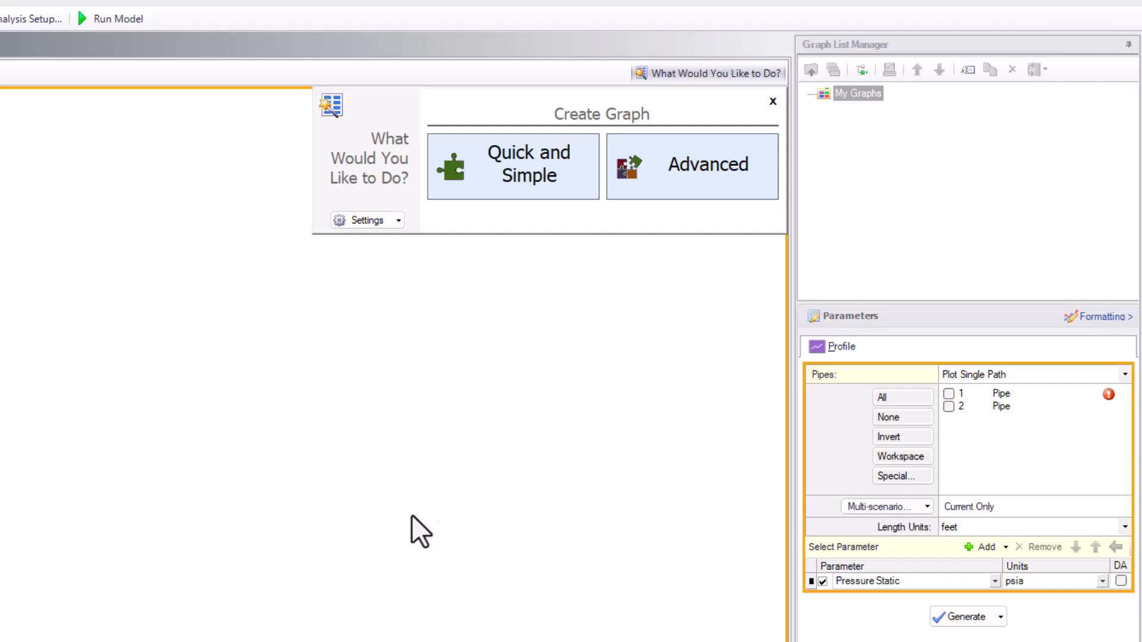
click(475, 167)
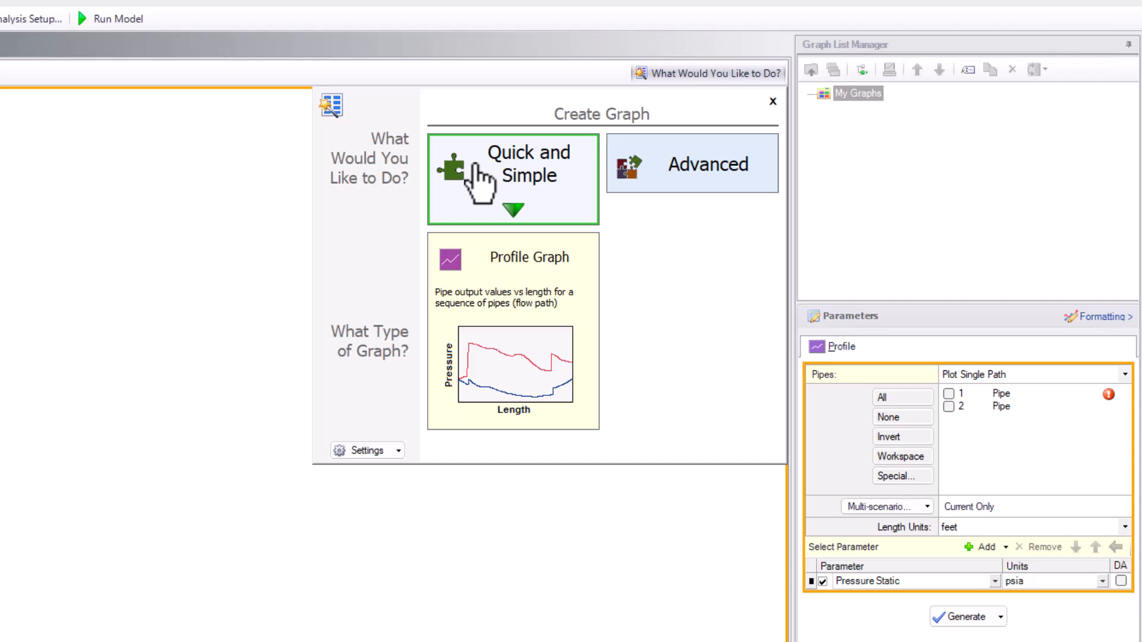
click(484, 274)
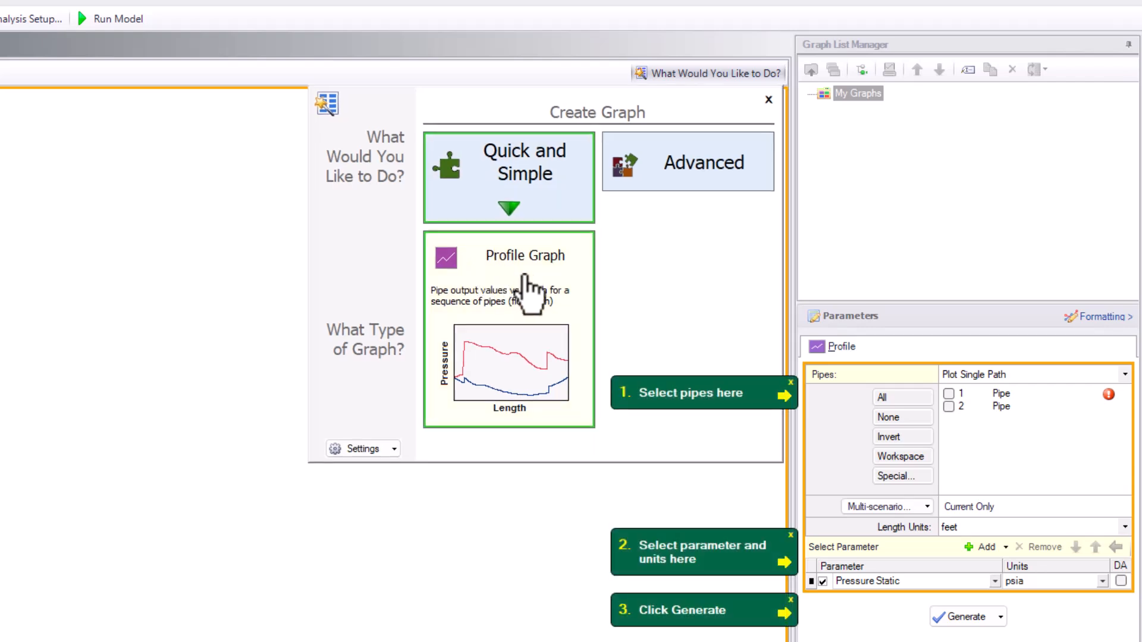
- Generate the profile graph of Pressure Static in psia for pipes 1 and 2
click(951, 392)
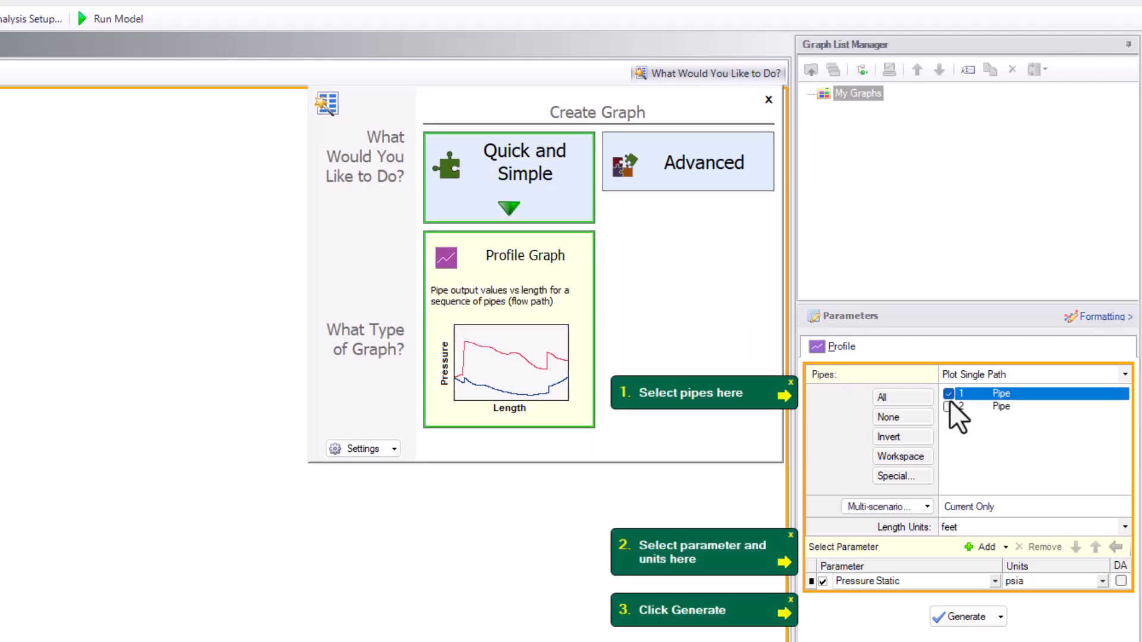
click(950, 406)
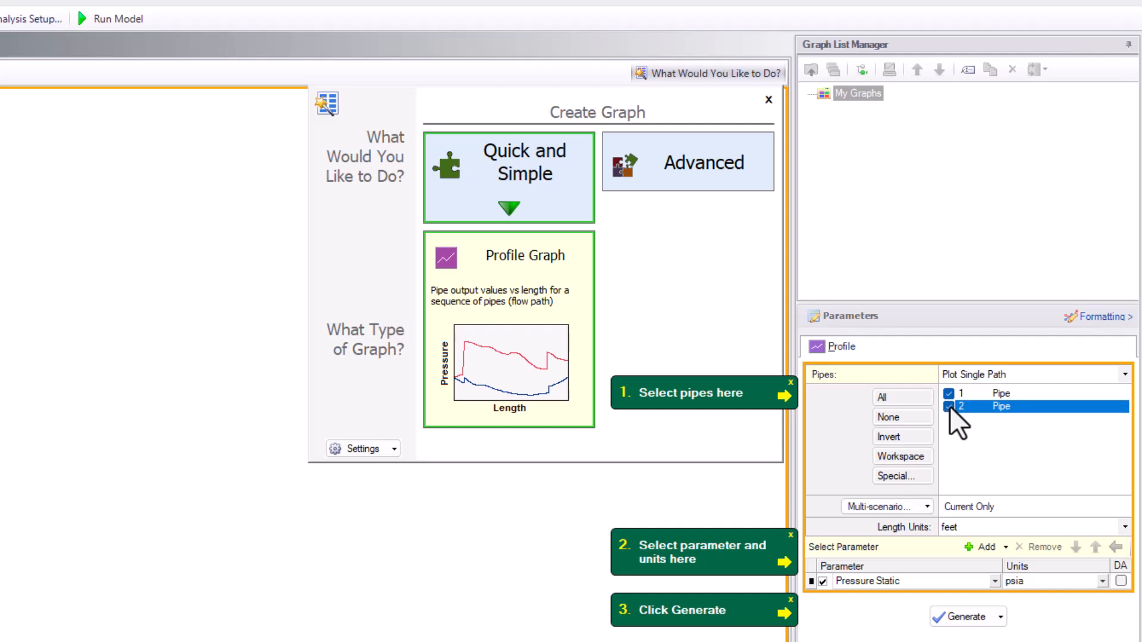
click(951, 586)
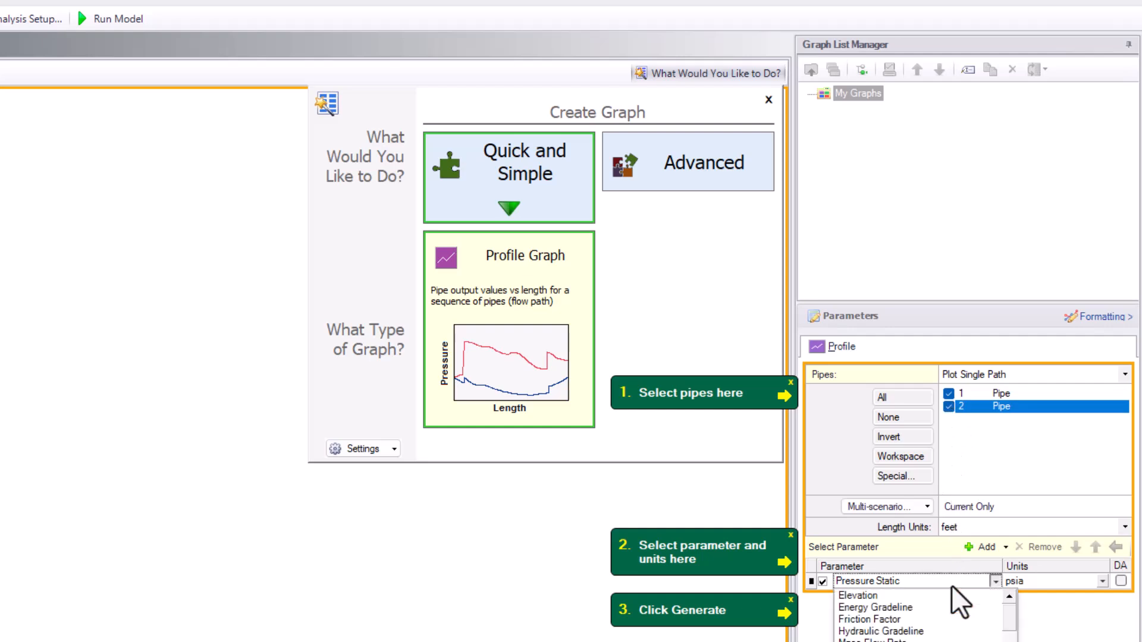
click(951, 585)
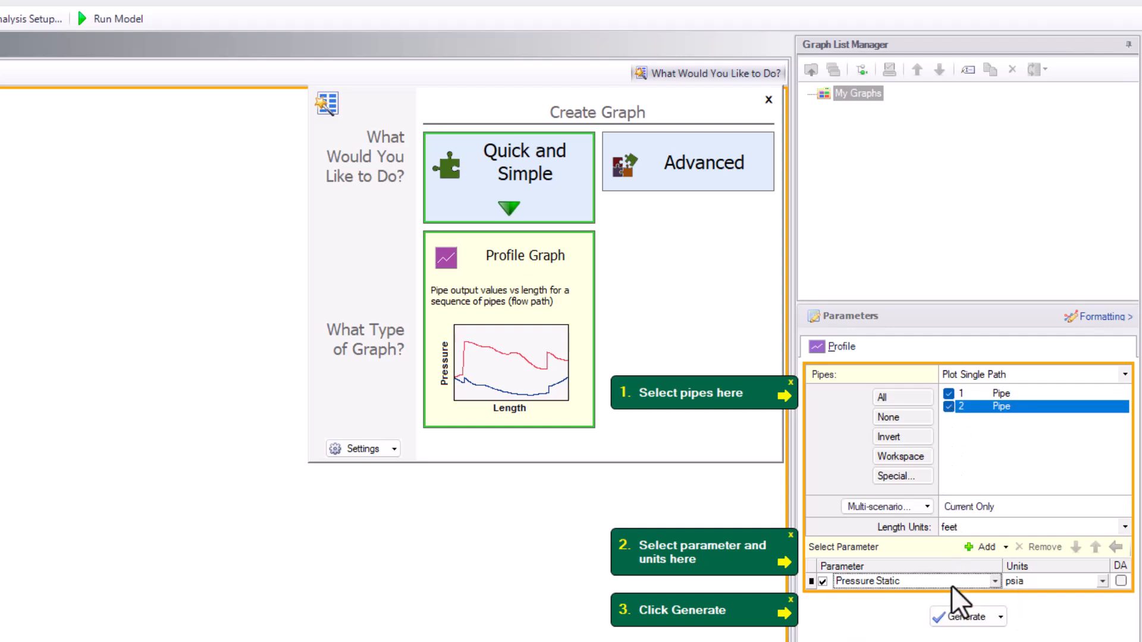
click(955, 618)
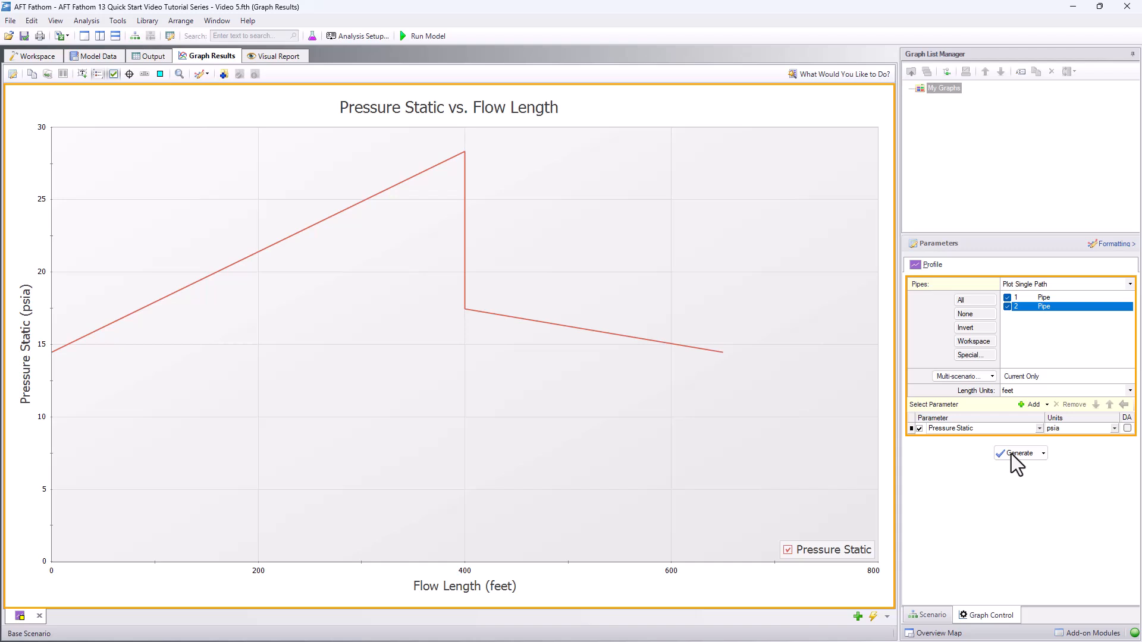
- View the graph's formatting options and toggle the Pressure Static curve off and back on
click(1105, 245)
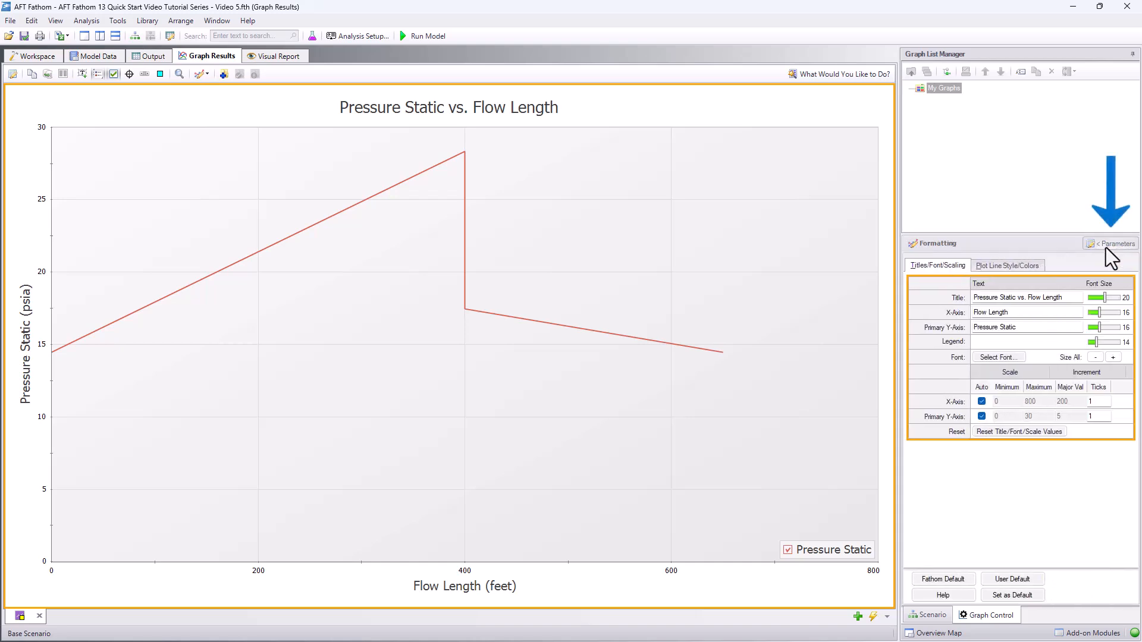
click(1107, 244)
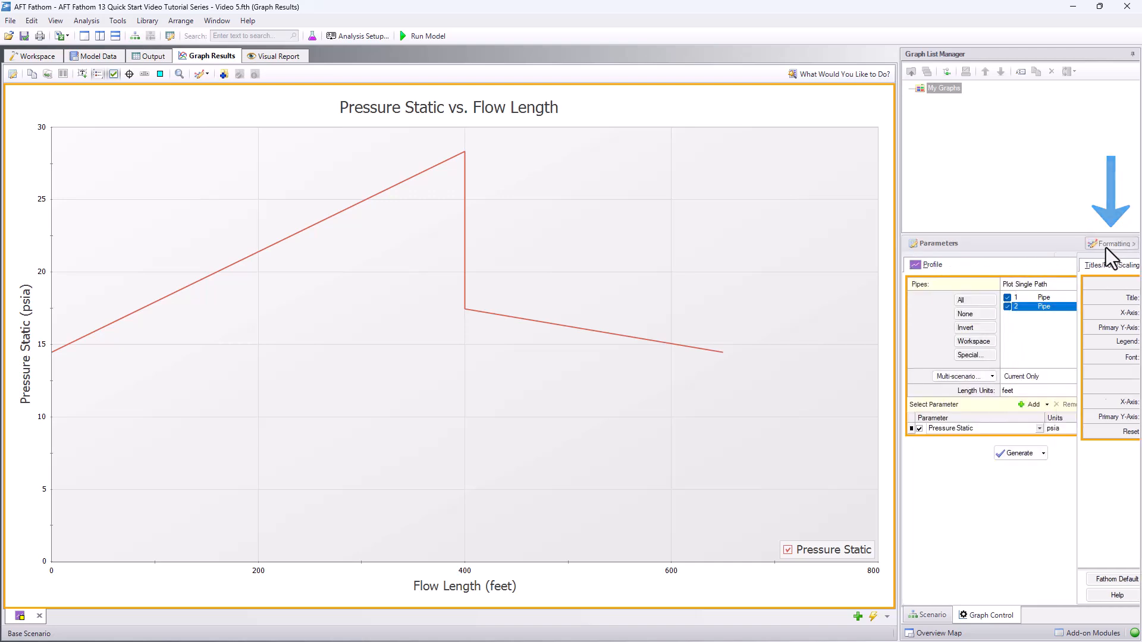
click(502, 120)
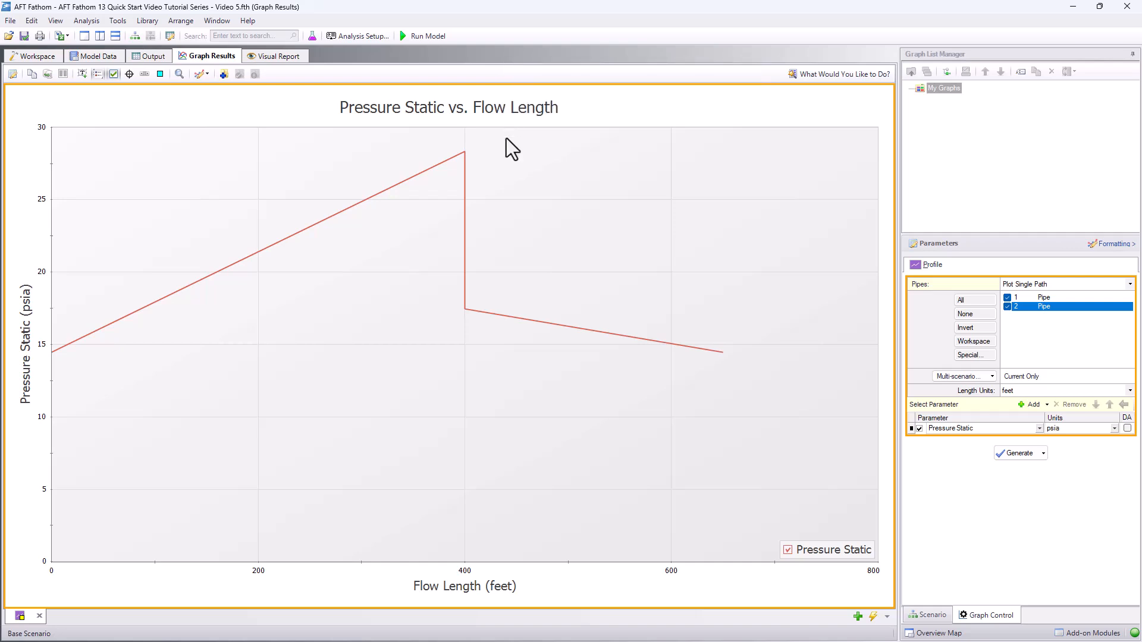
click(788, 550)
click(788, 550)
- Create a second graph plotting Pressure Static for both pipes, with Pressure Stagnation on a secondary Y-axis, and generate it
click(859, 617)
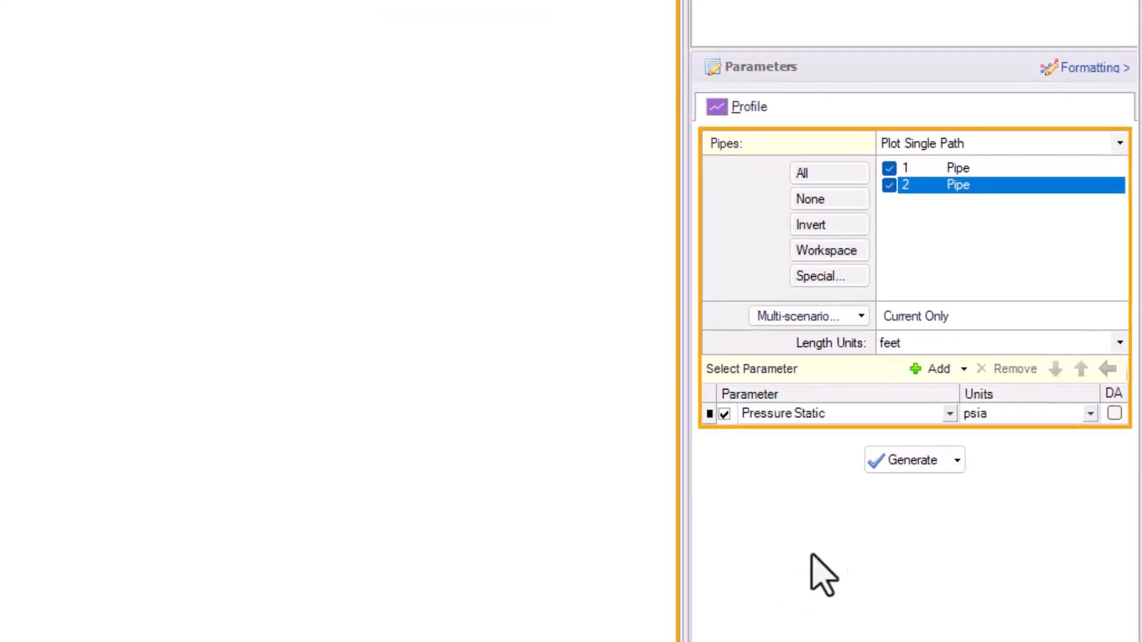
click(937, 368)
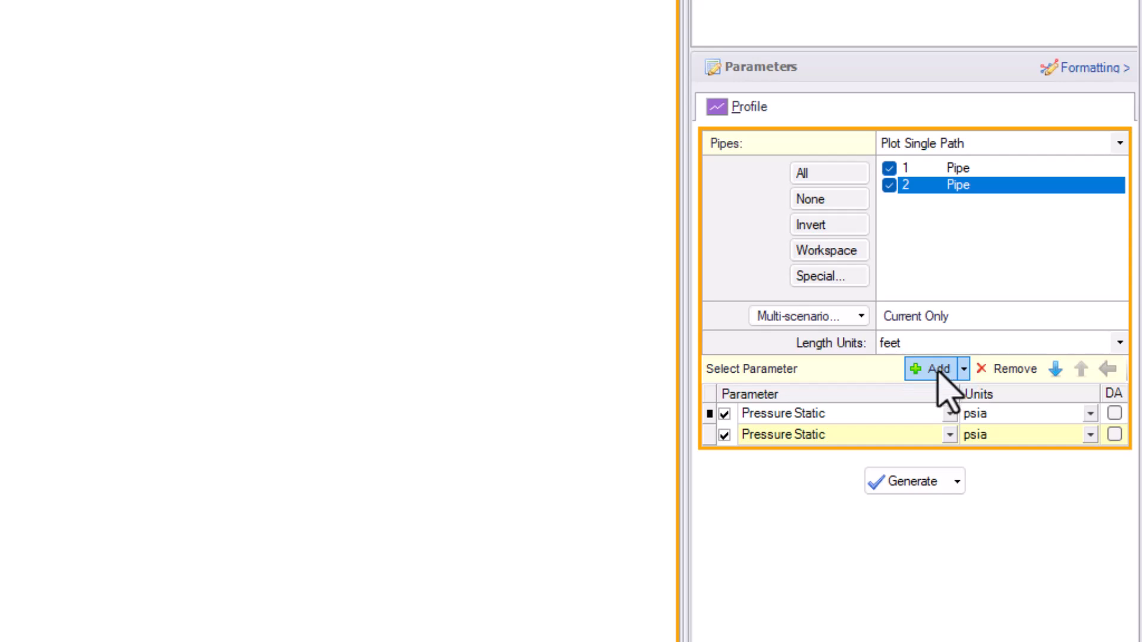
click(949, 434)
click(919, 531)
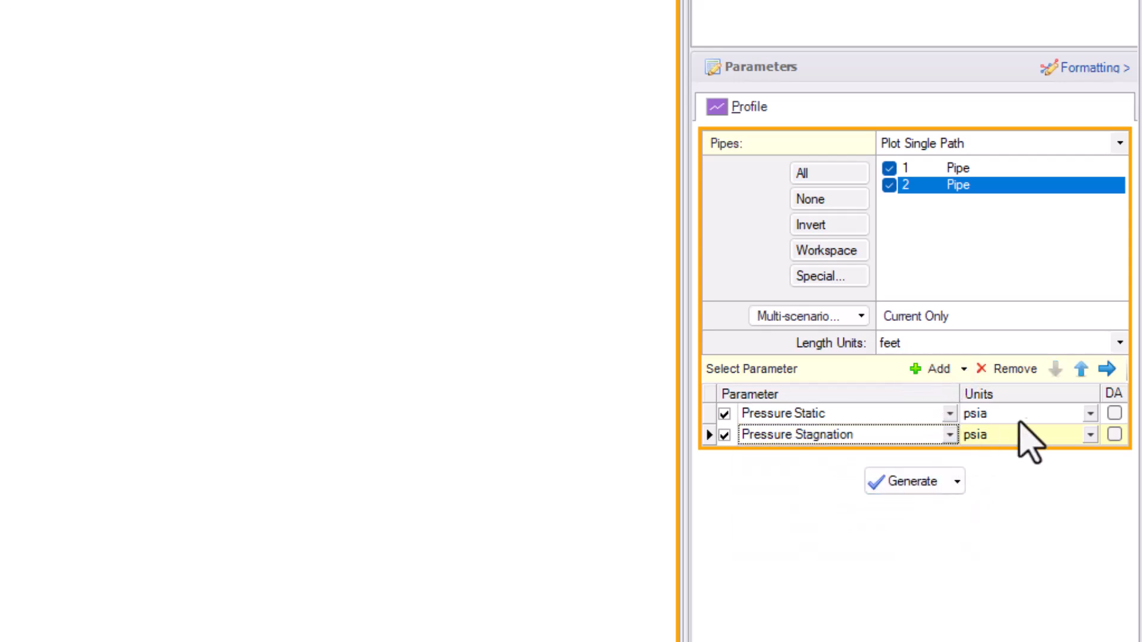
click(1106, 370)
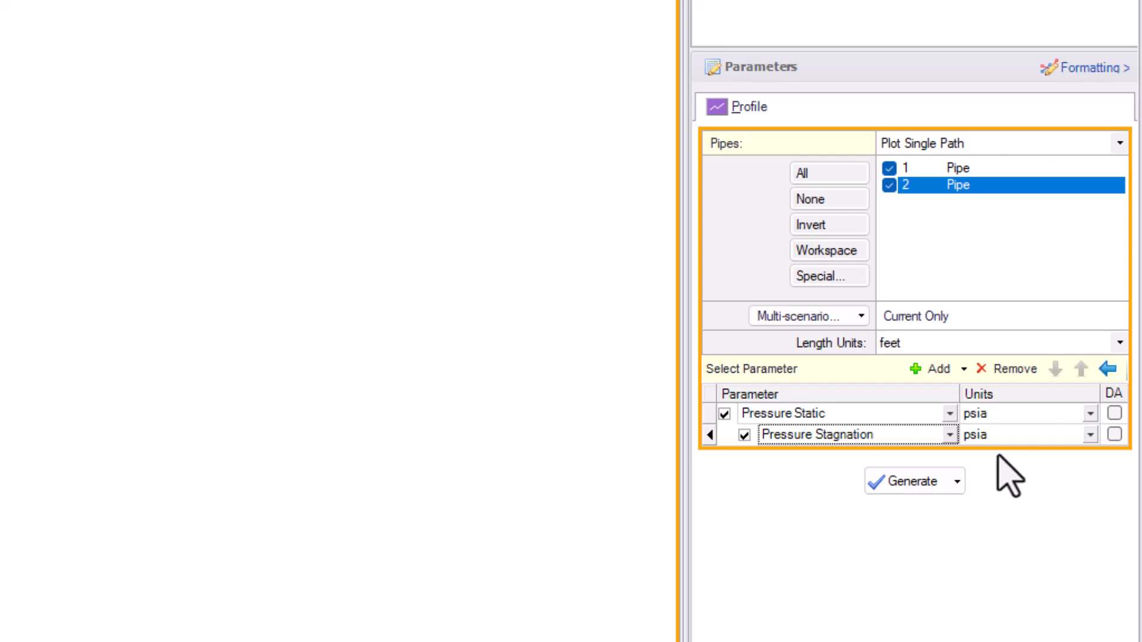
click(913, 483)
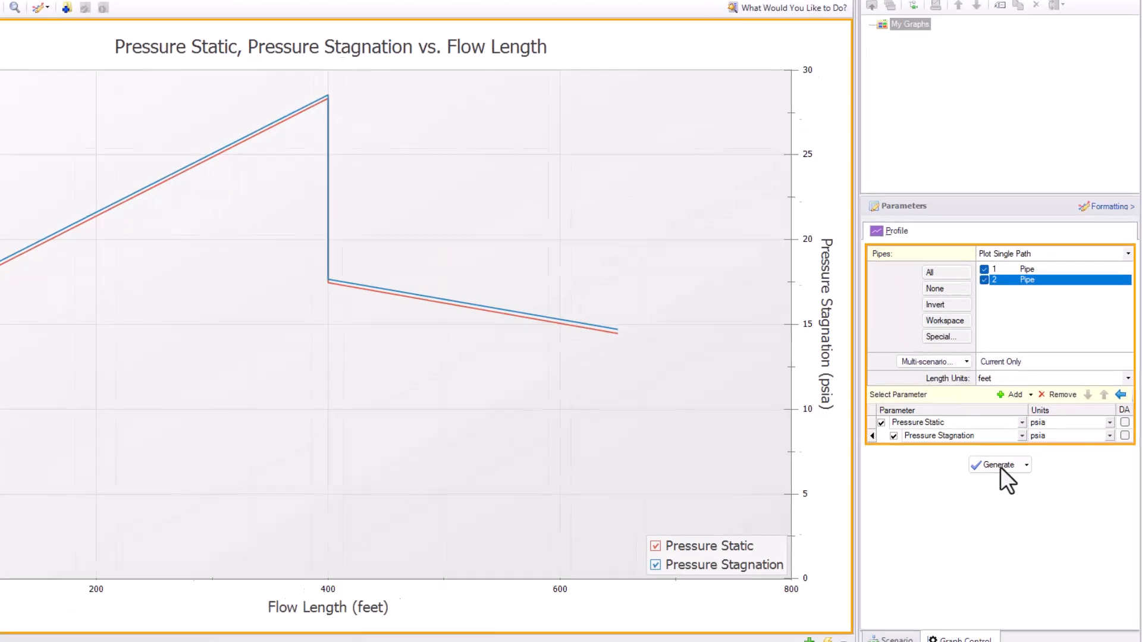
- Add a stacked plot of Hydraulic Gradeline with Elevation nested under it, both in feet, and regenerate the graph
click(950, 363)
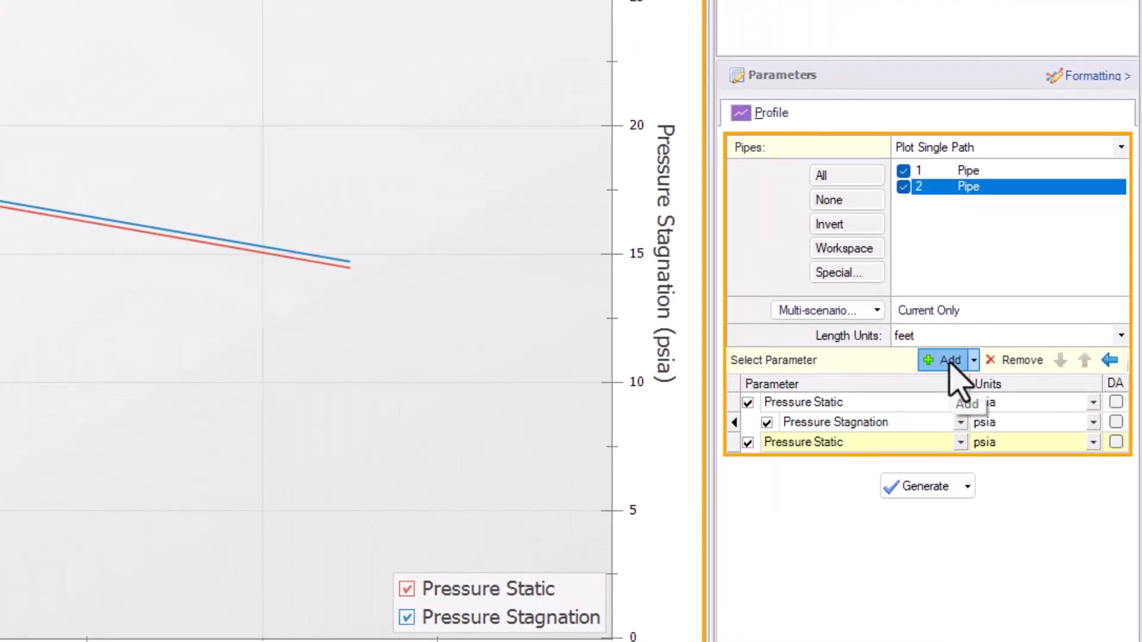
click(950, 363)
click(925, 448)
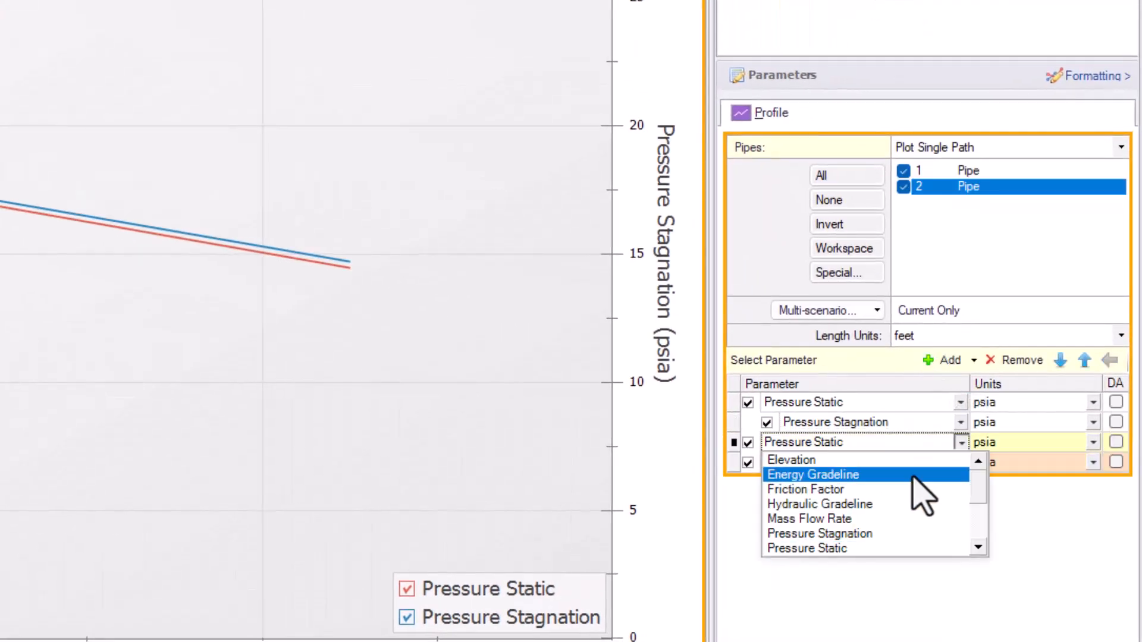
click(828, 502)
click(830, 464)
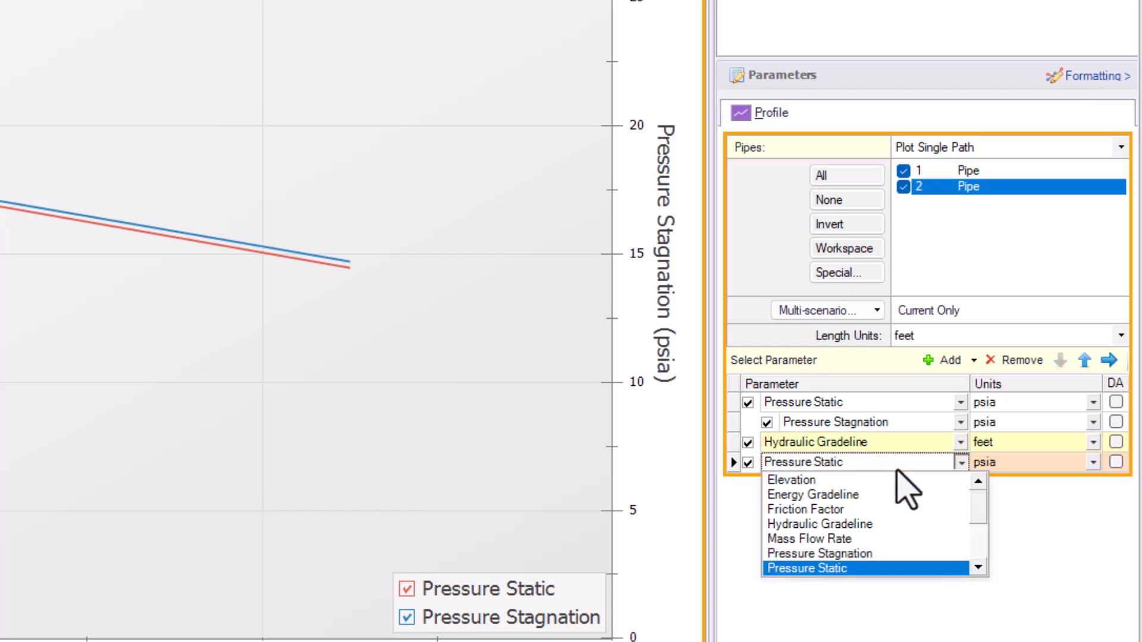
click(896, 481)
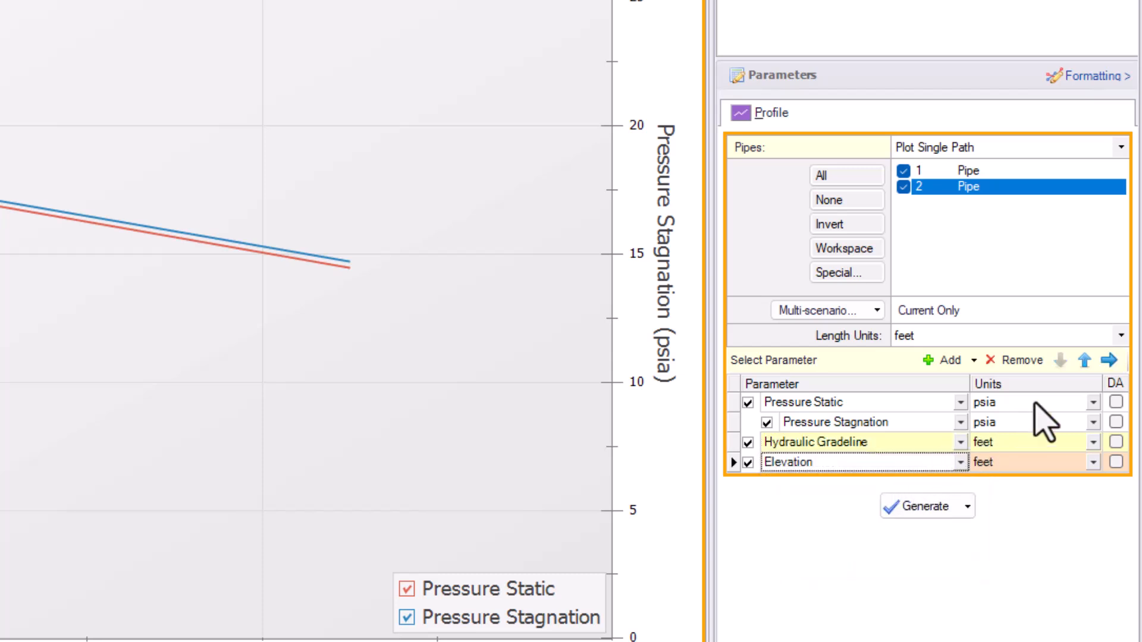
click(1110, 361)
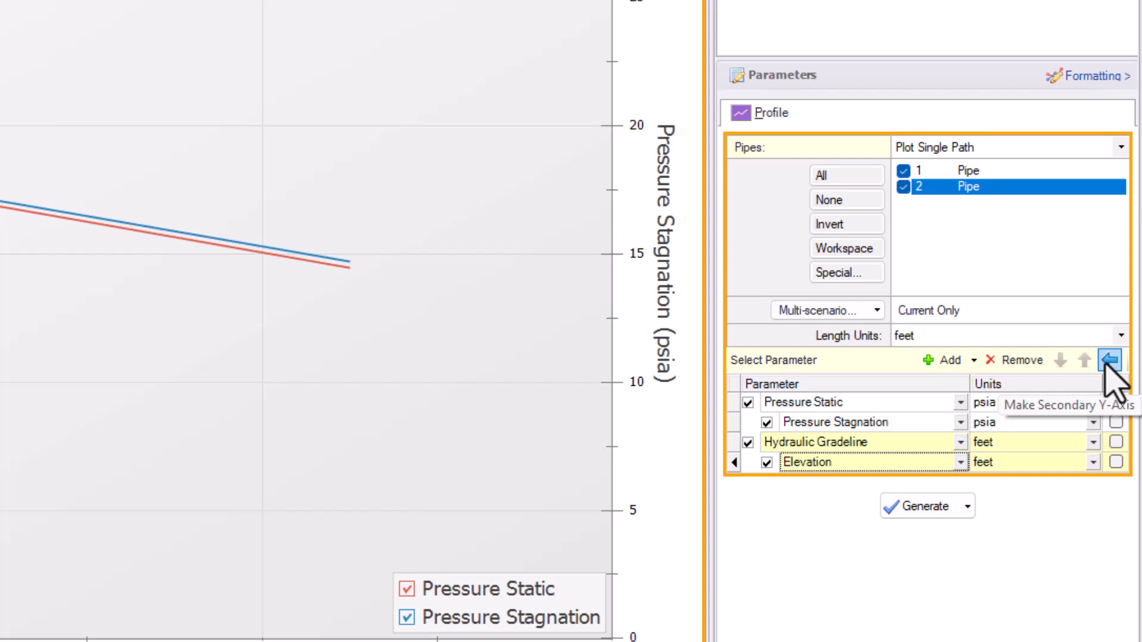
click(948, 507)
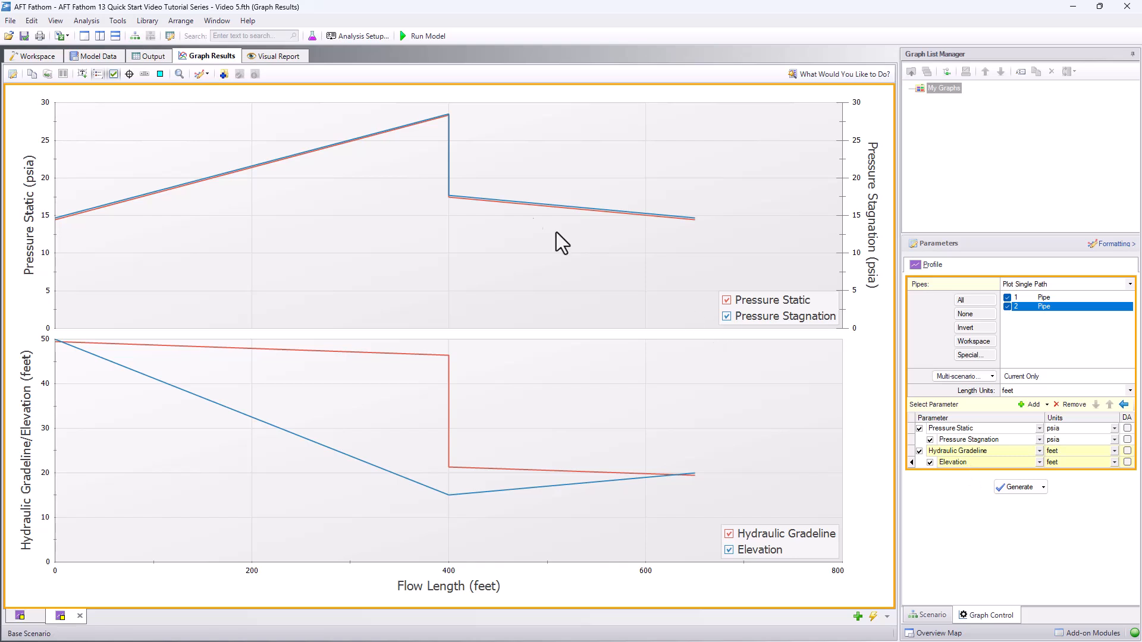
- Save the stacked graph to the graph list as "Pressure, HGL, and Elevation"
click(224, 74)
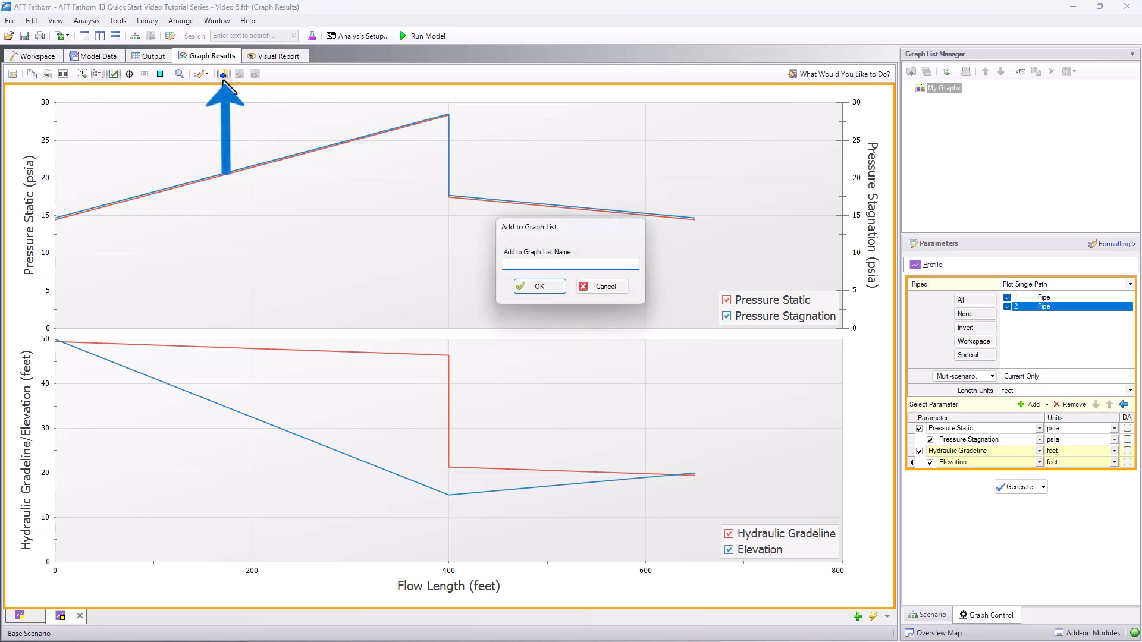
text(Pressure, HGL, and Elevation)
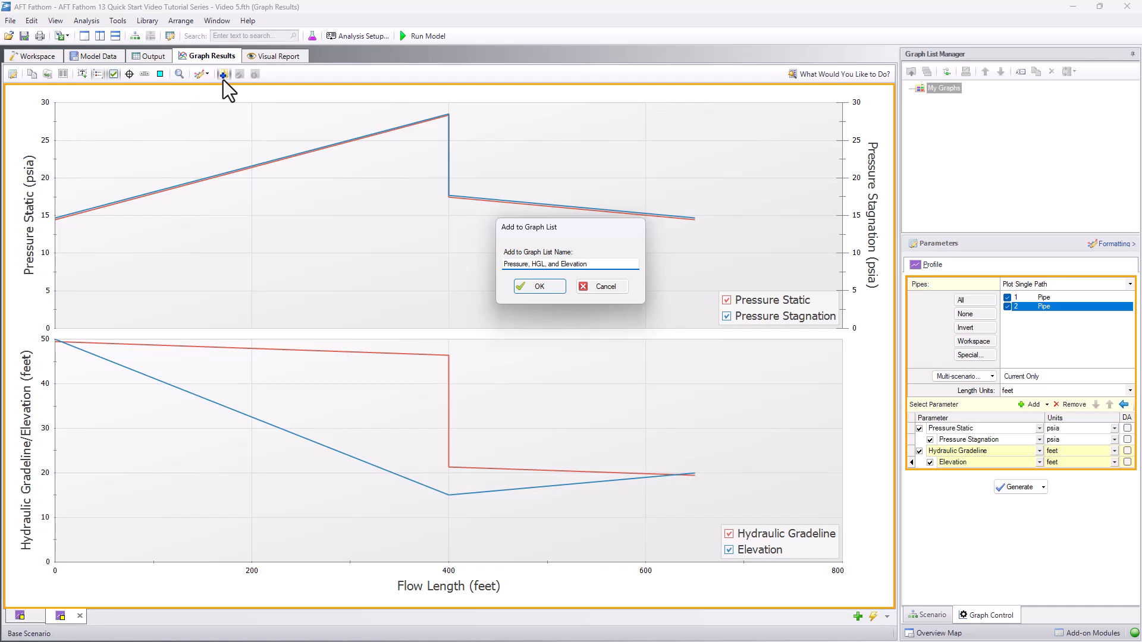
key(Return)
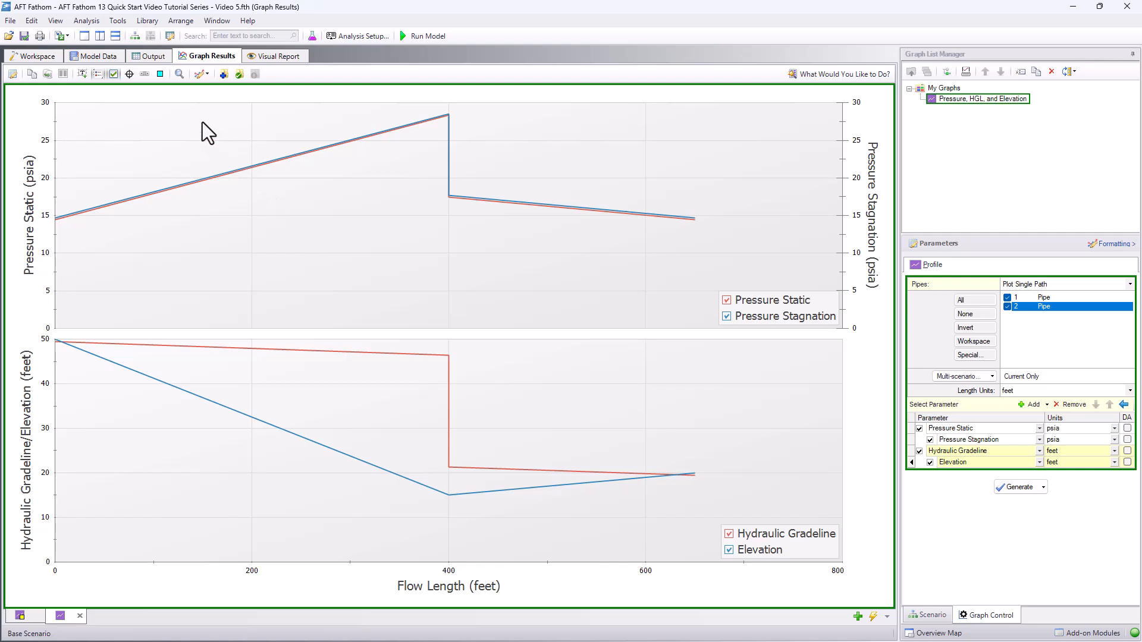
- Update the saved graph with junction locations shown and the Flow Length axis maximum set to 700 feet
click(160, 74)
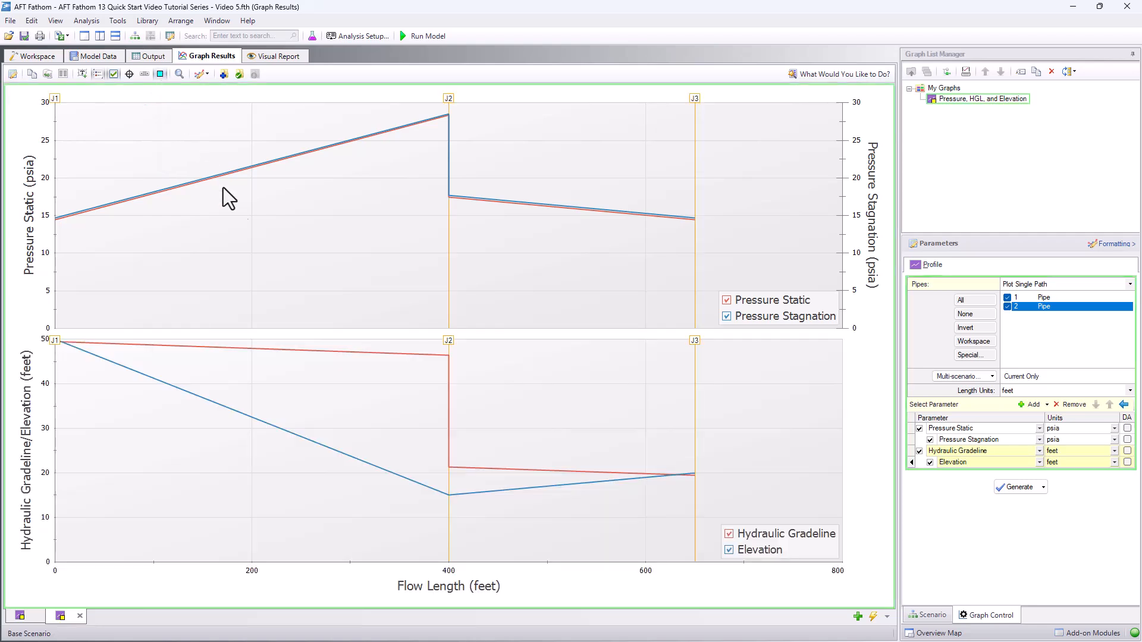
click(469, 588)
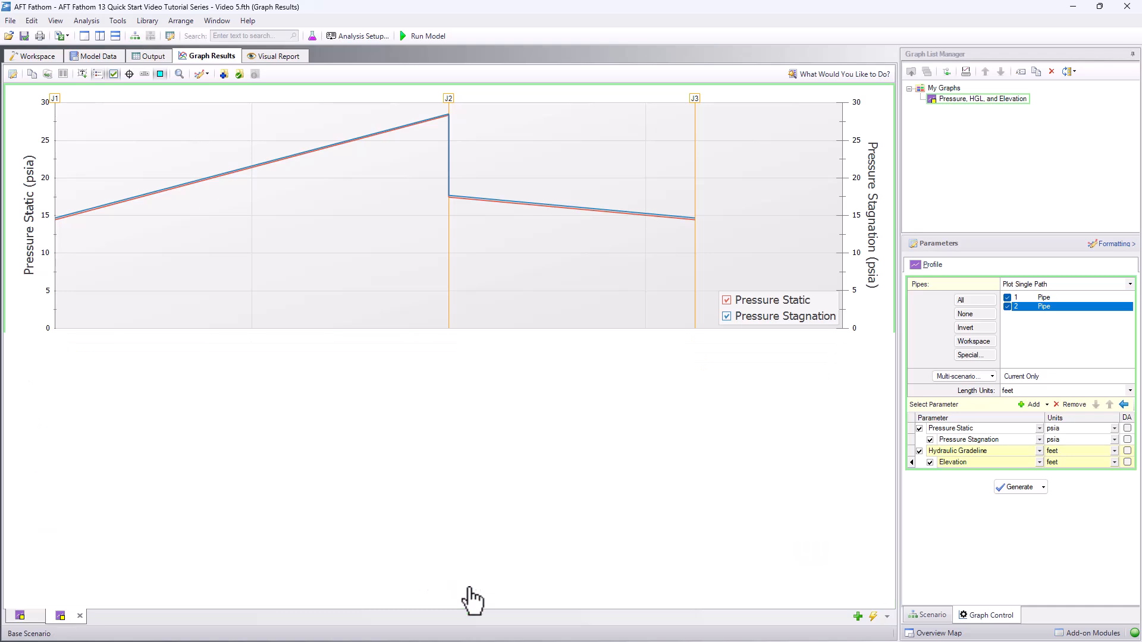
click(528, 561)
drag(607, 561, 580, 561)
text(700)
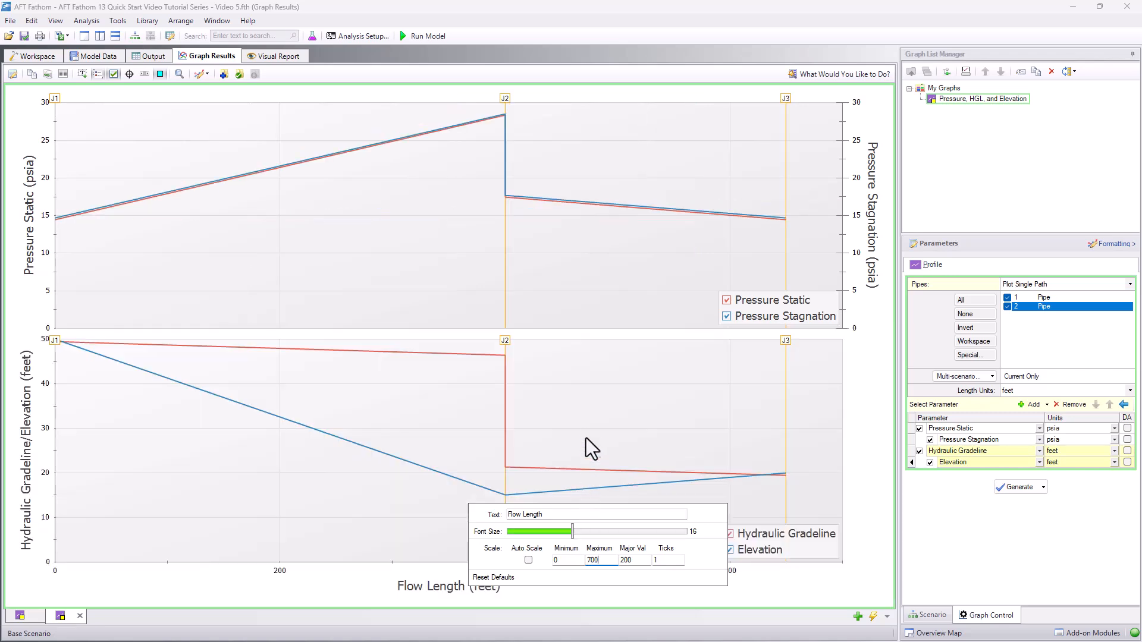
click(586, 426)
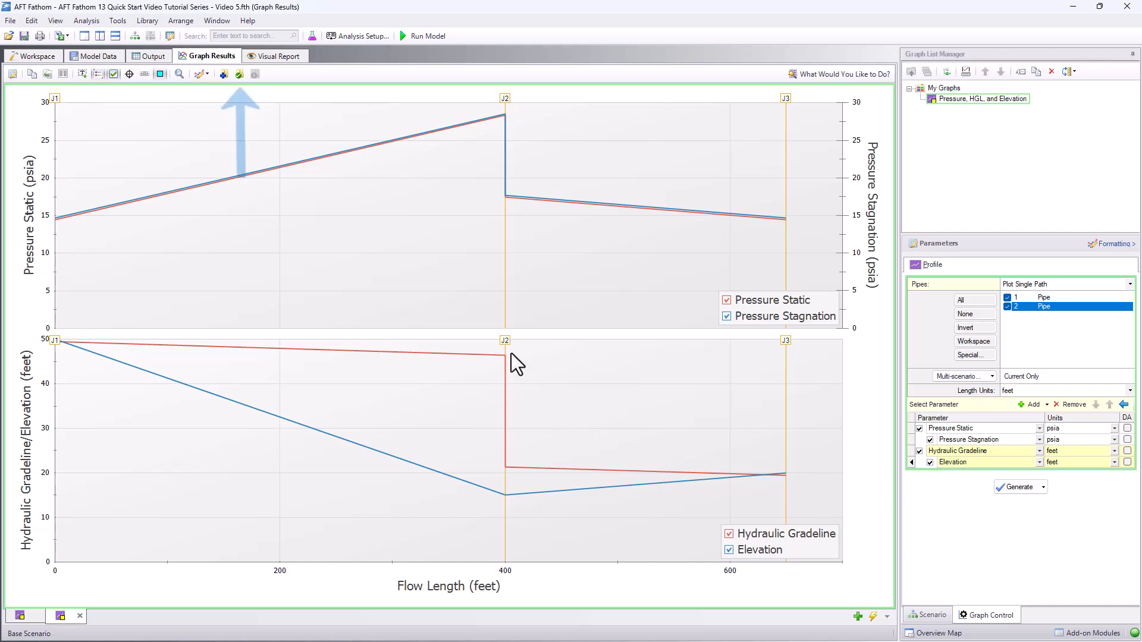
click(243, 82)
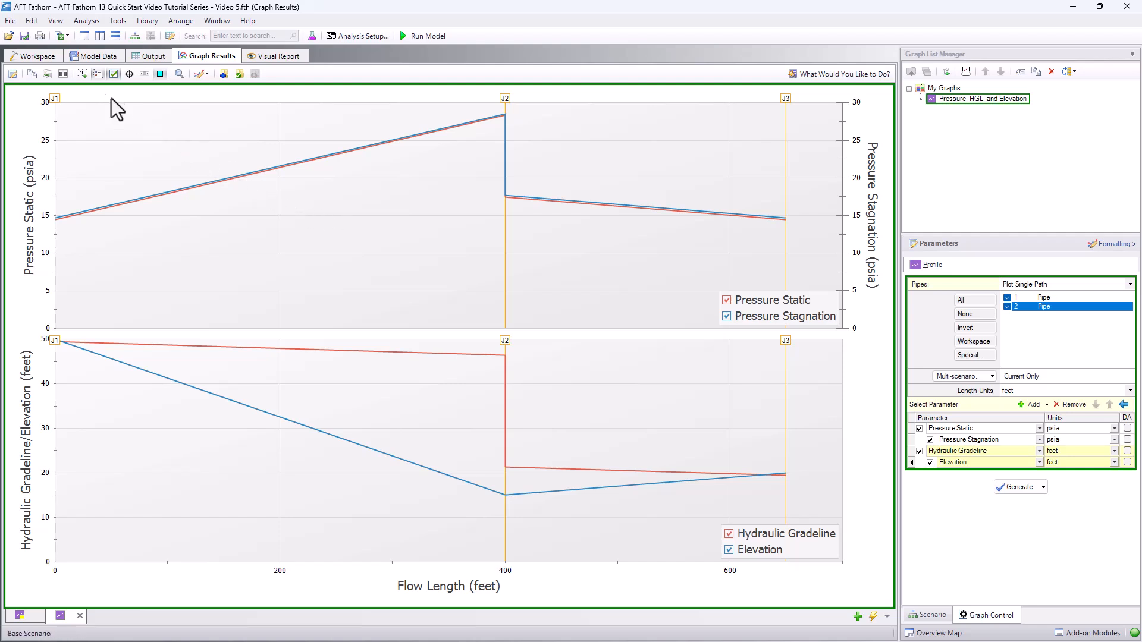
- Set the liquid surface elevation of reservoir J1 in the workspace to 60 feet
click(38, 55)
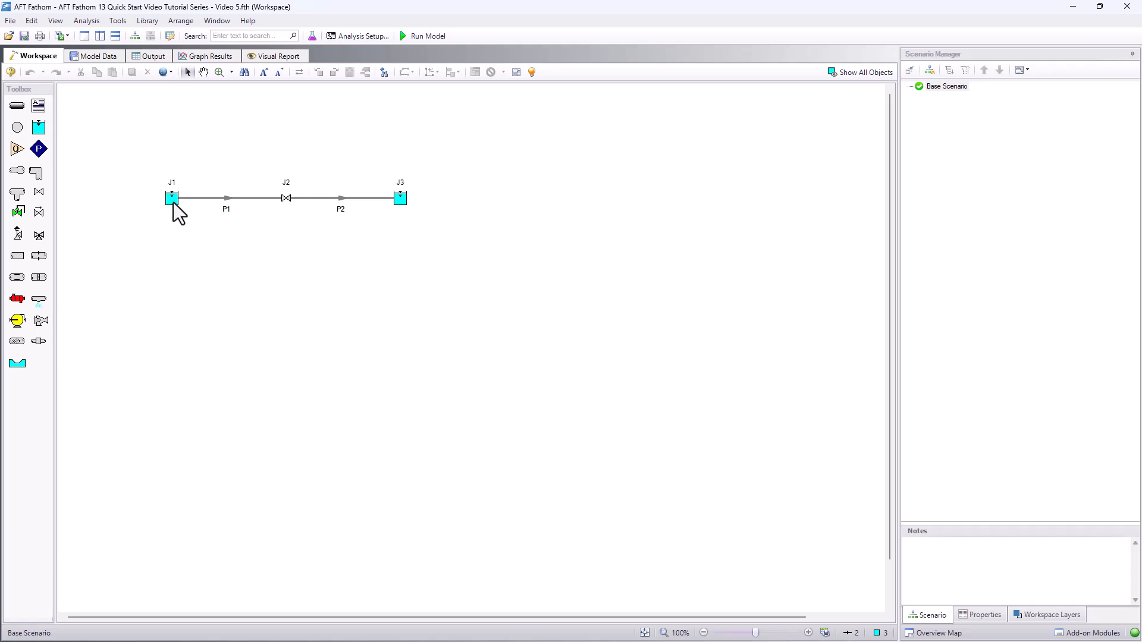
double_click(173, 201)
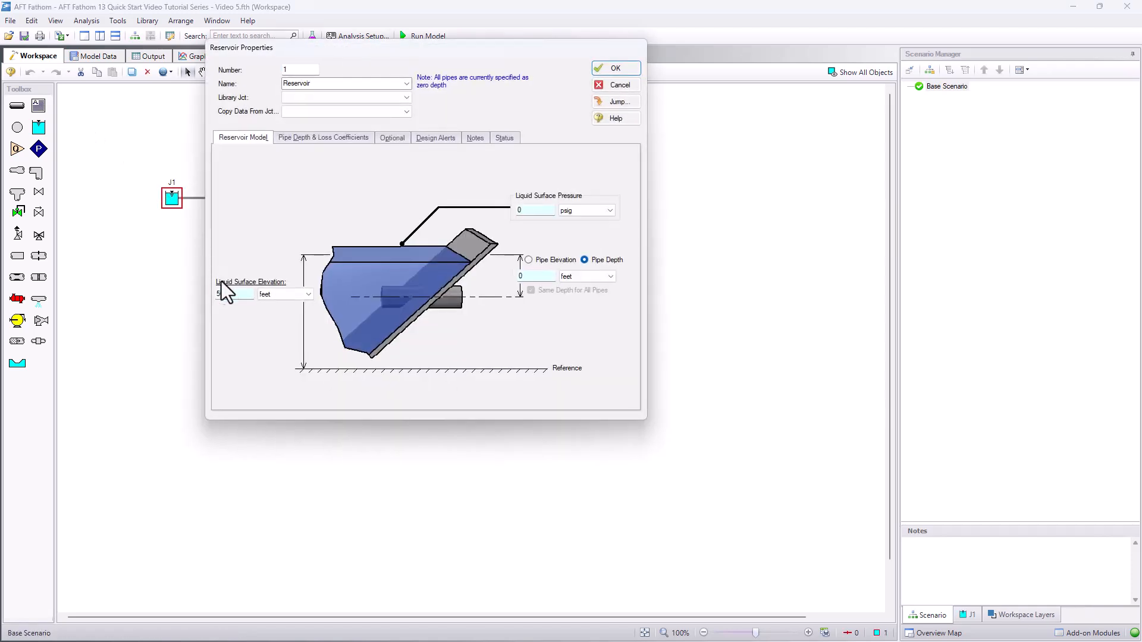
drag(229, 296, 184, 293)
text(60)
click(616, 69)
click(397, 233)
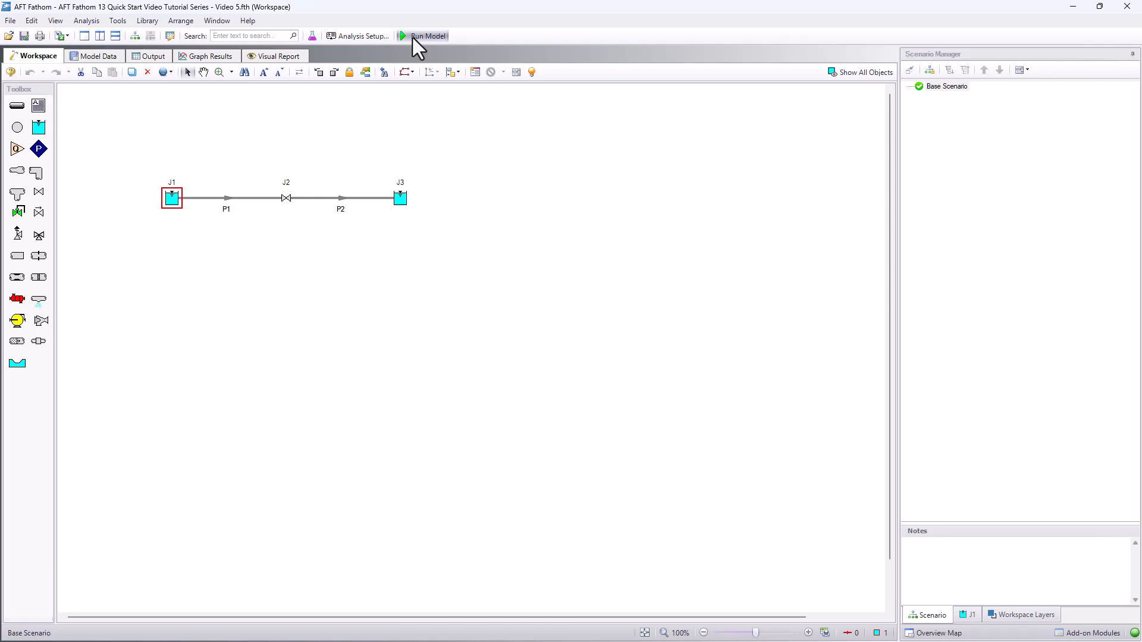
- Rerun the model and load the saved "Pressure, HGL, and Elevation" graph with the new results
click(412, 37)
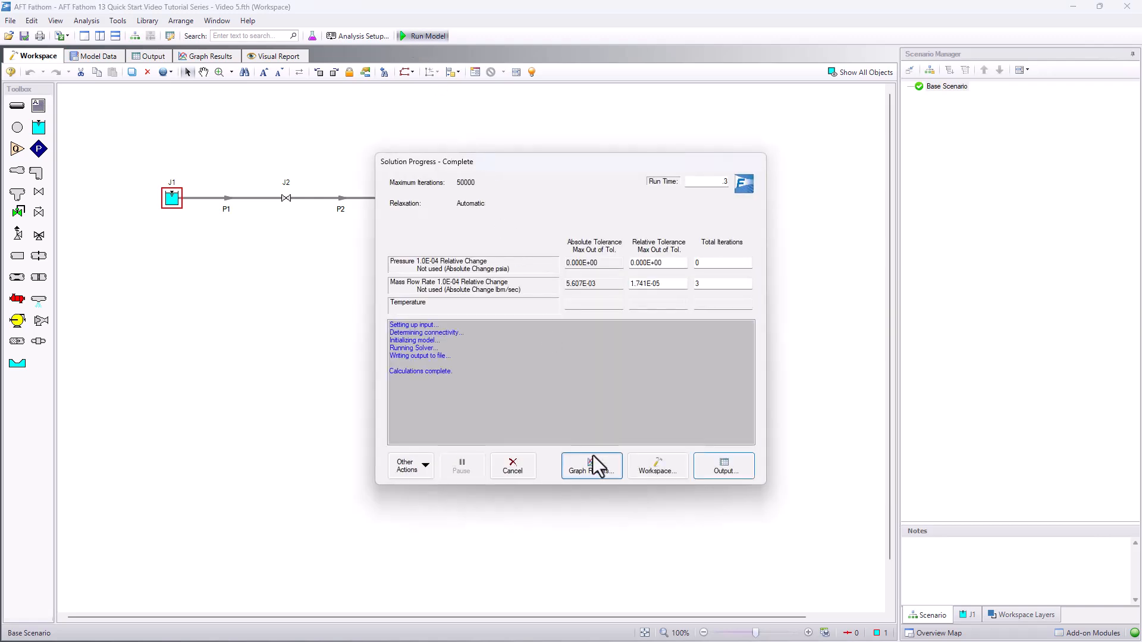
click(592, 455)
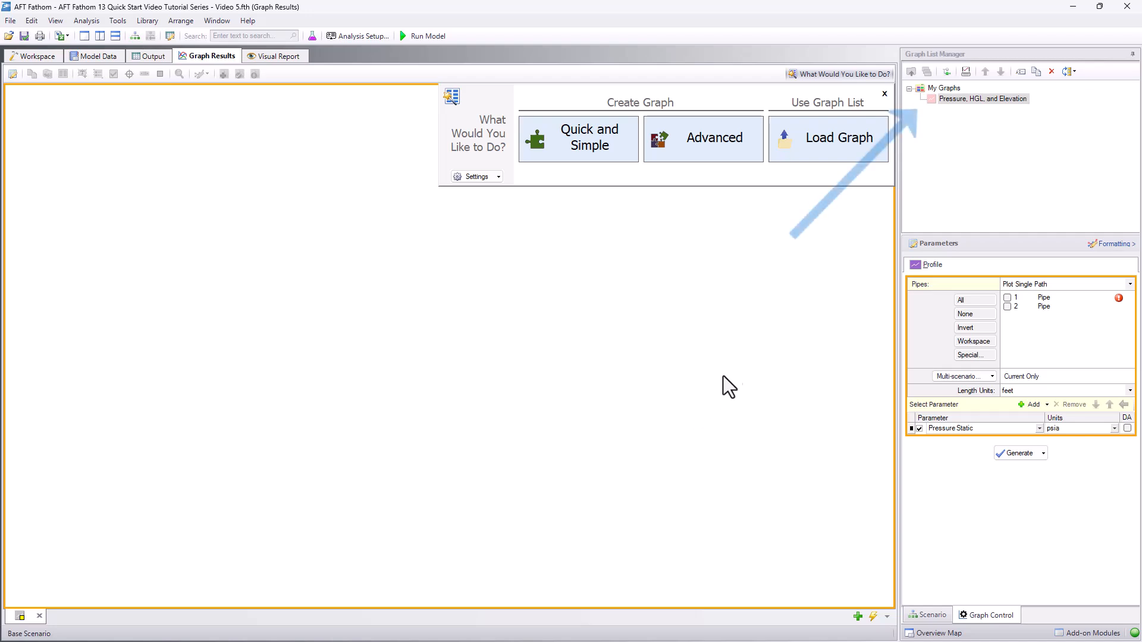
double_click(952, 100)
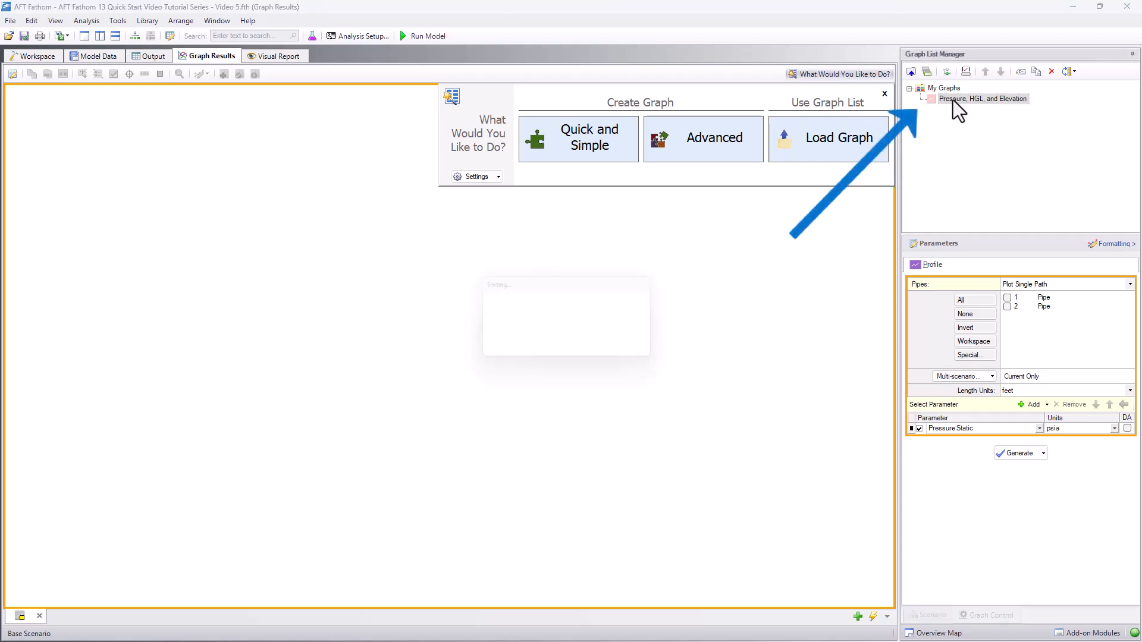